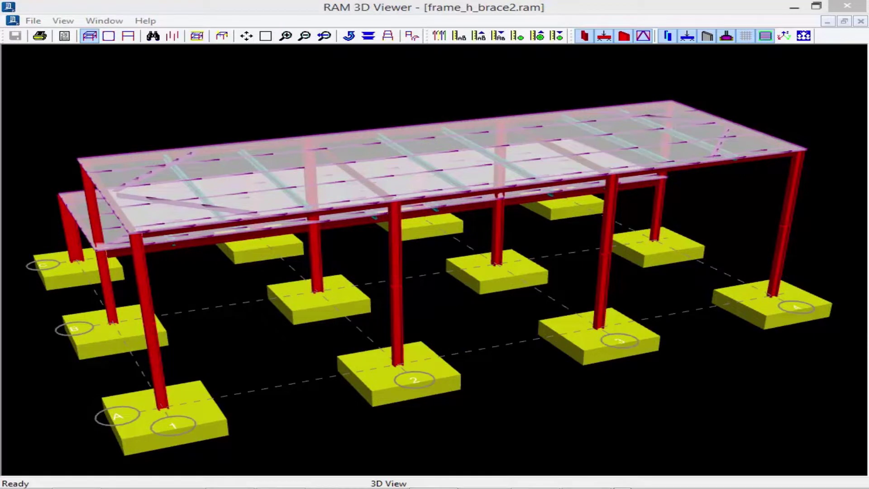
# Step: Hide the slabs and decks to inspect beams and braces, then exit RAM 3D Viewer
pyautogui.click(231, 12)
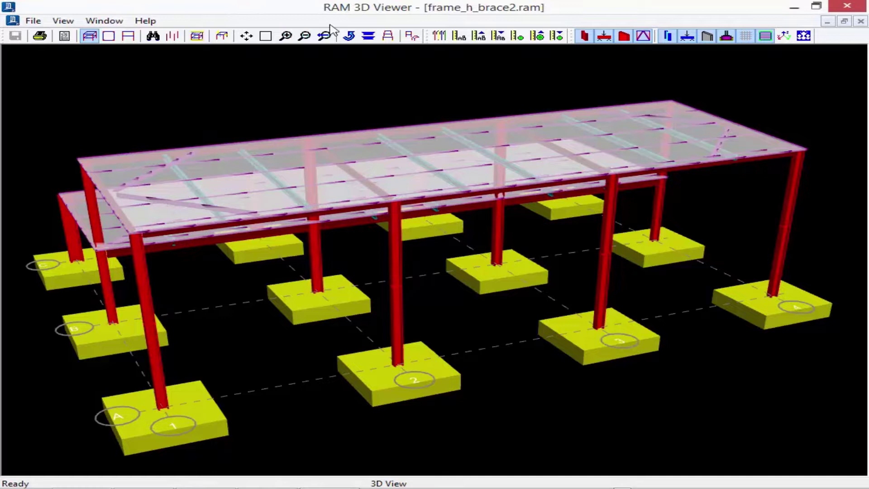
pyautogui.click(765, 36)
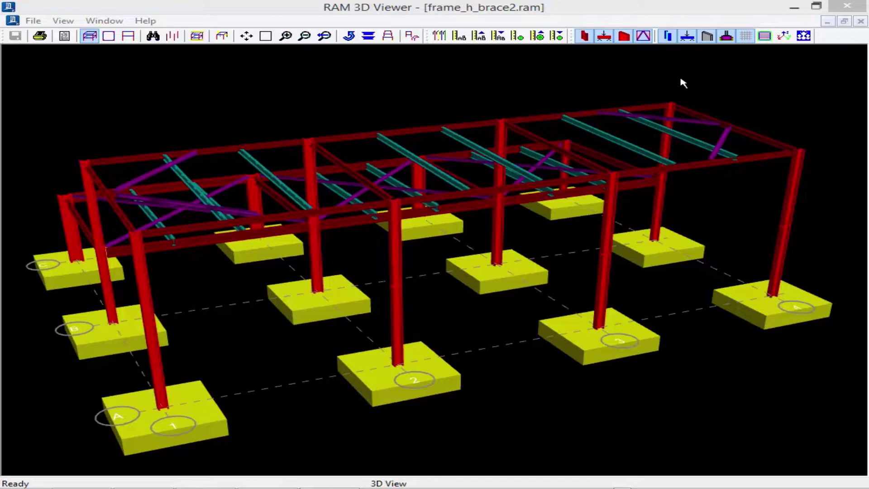
pyautogui.click(490, 12)
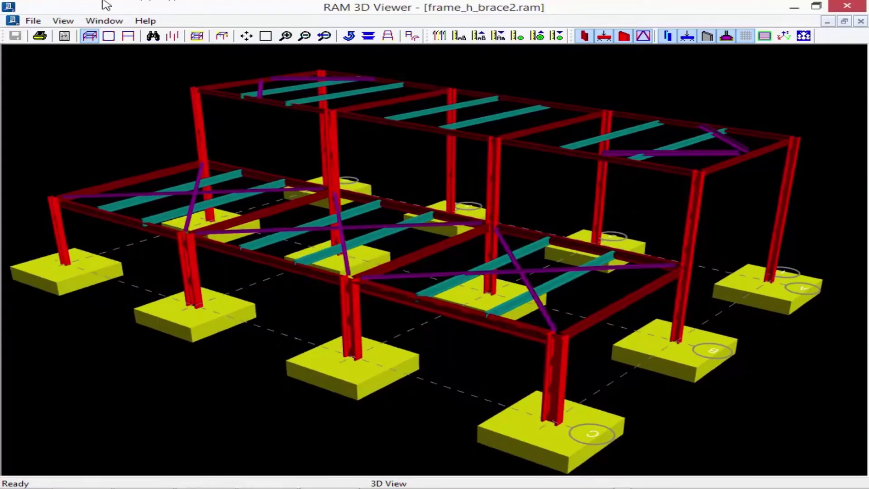
pyautogui.click(33, 21)
pyautogui.click(30, 137)
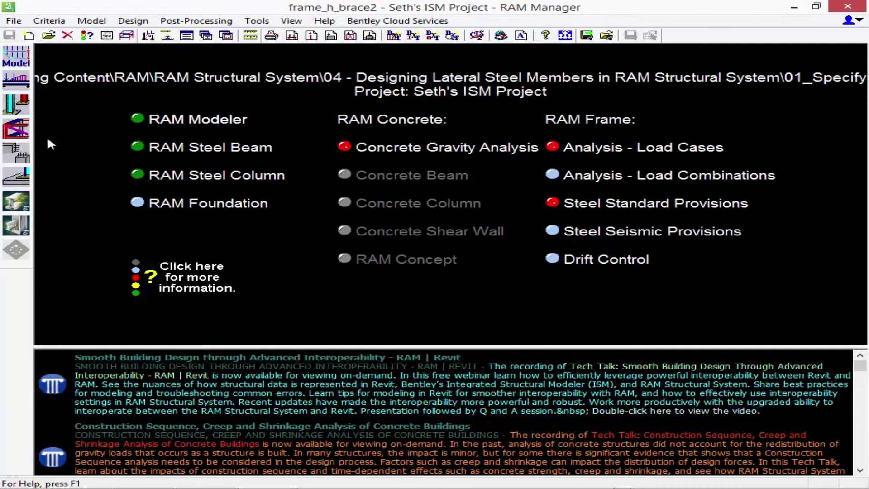
# Step: Launch Frame Design from RAM Manager to open frame_h_brace2 in RAM Frame
pyautogui.click(17, 132)
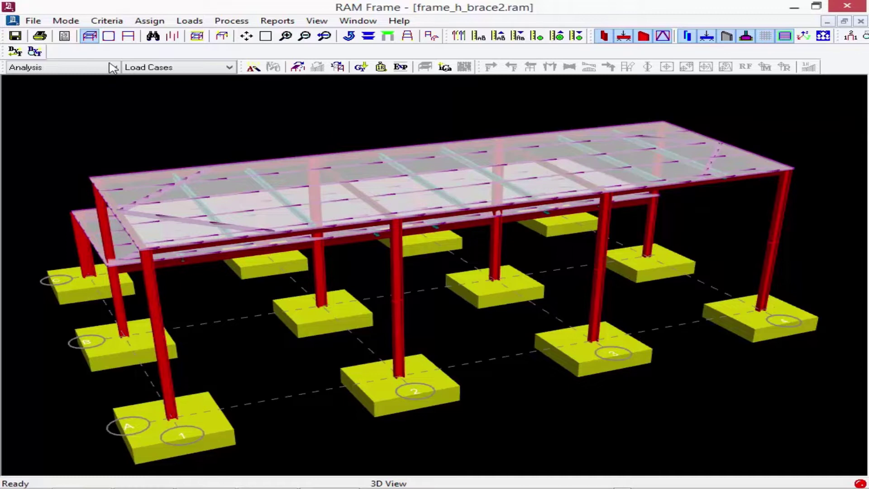
# Step: Make all story diaphragms semirigid and disconnect internal nodes of beams
pyautogui.click(104, 23)
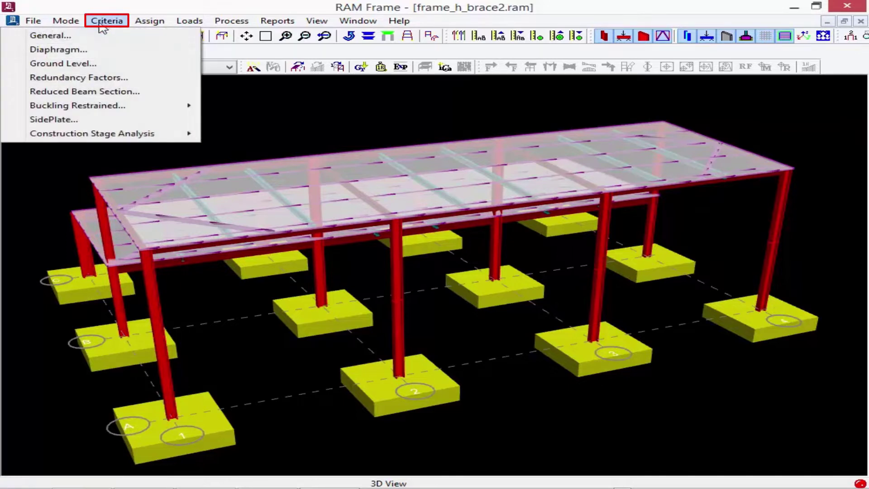
pyautogui.click(75, 54)
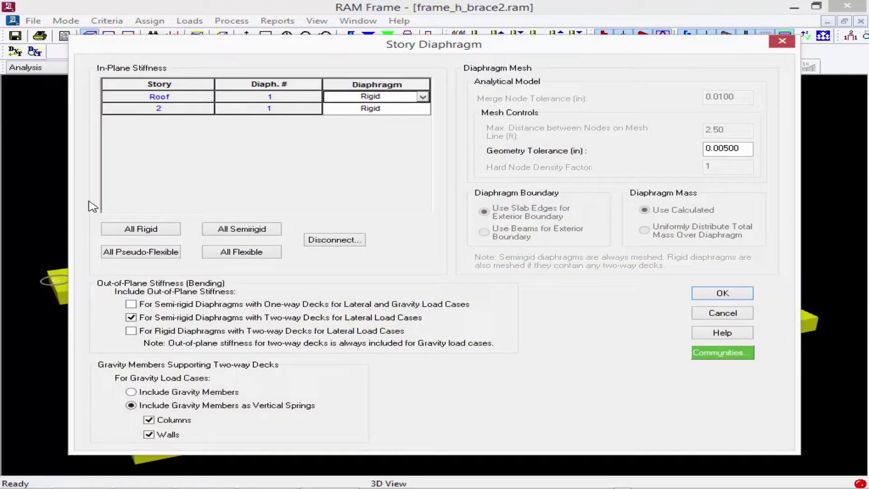
pyautogui.click(239, 230)
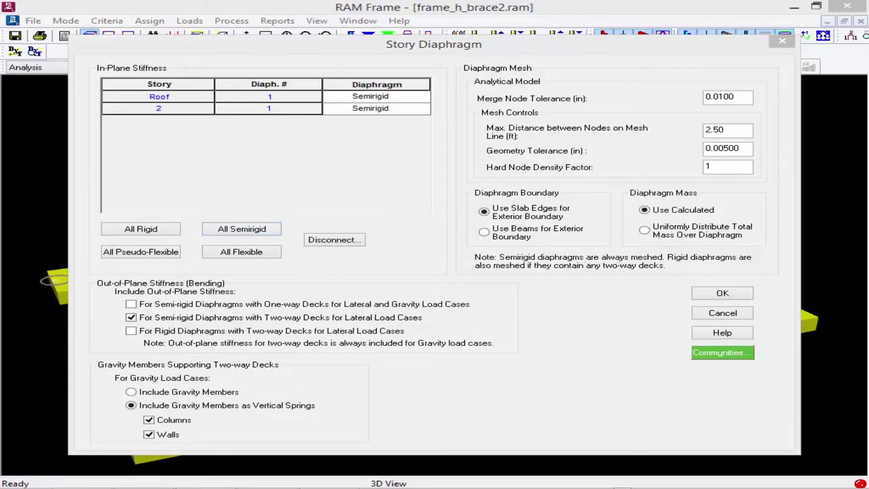
pyautogui.click(321, 241)
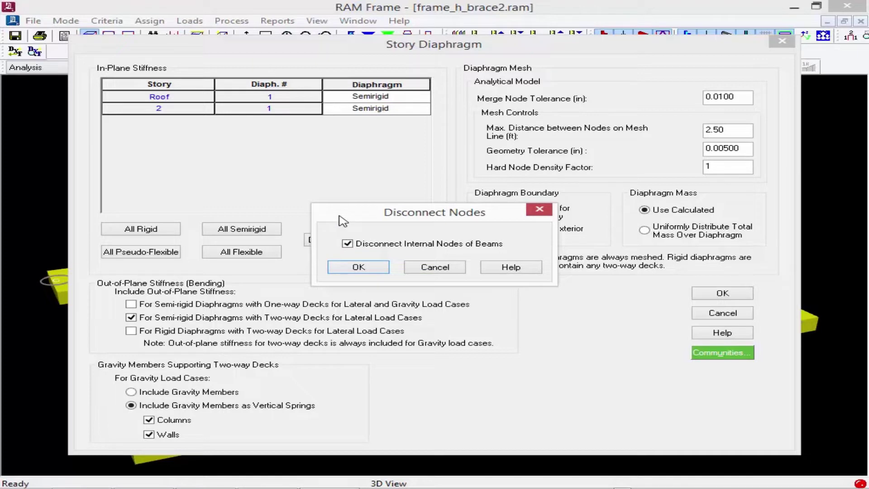
pyautogui.click(340, 269)
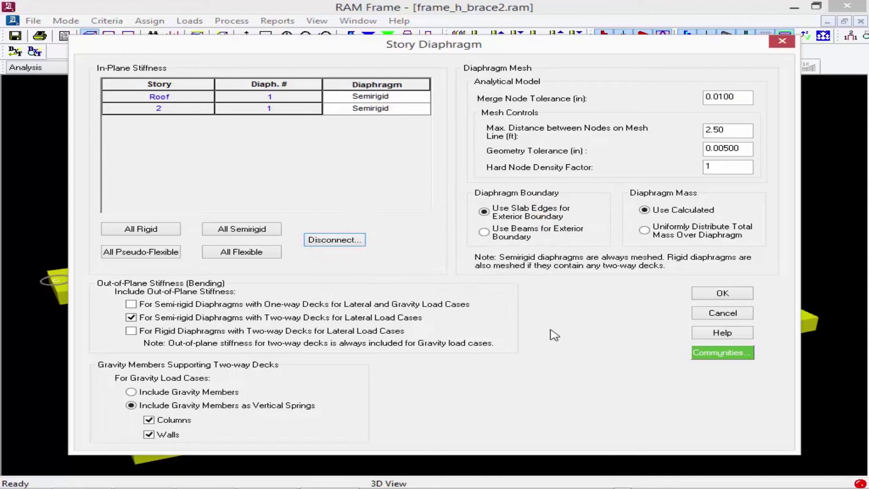
pyautogui.click(721, 293)
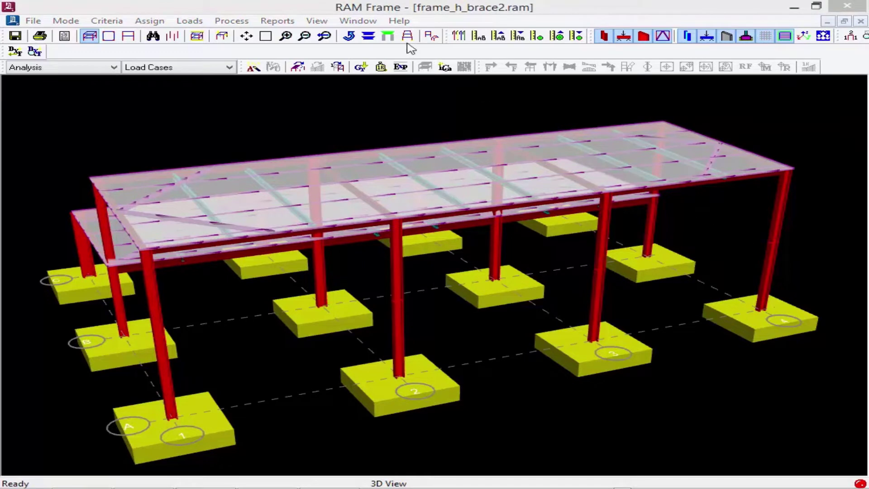
# Step: In the node Diaphragm Connection dialog, choose Connect Node to Diaphragm with 1 - Roof
pyautogui.click(362, 9)
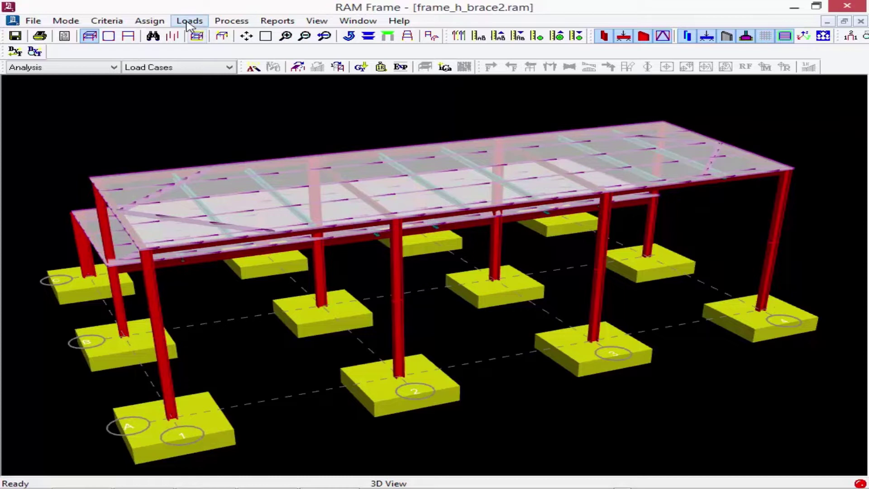
pyautogui.click(150, 21)
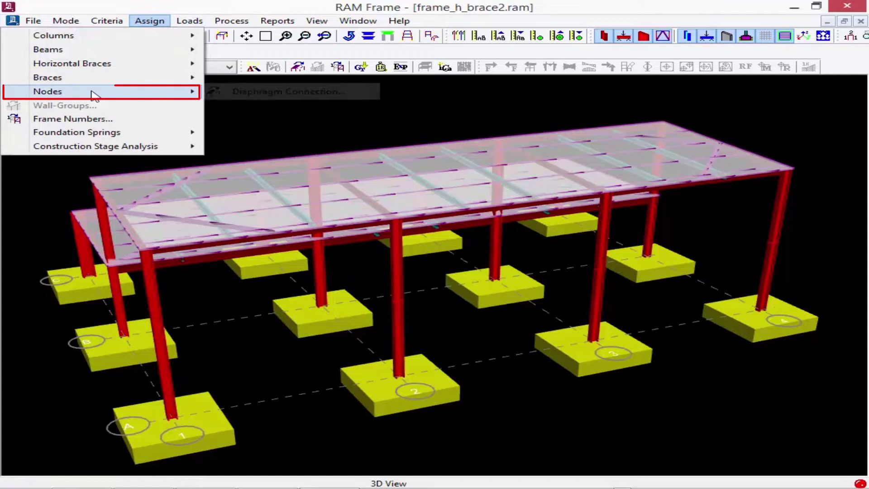
pyautogui.moveTo(110, 91)
pyautogui.click(236, 92)
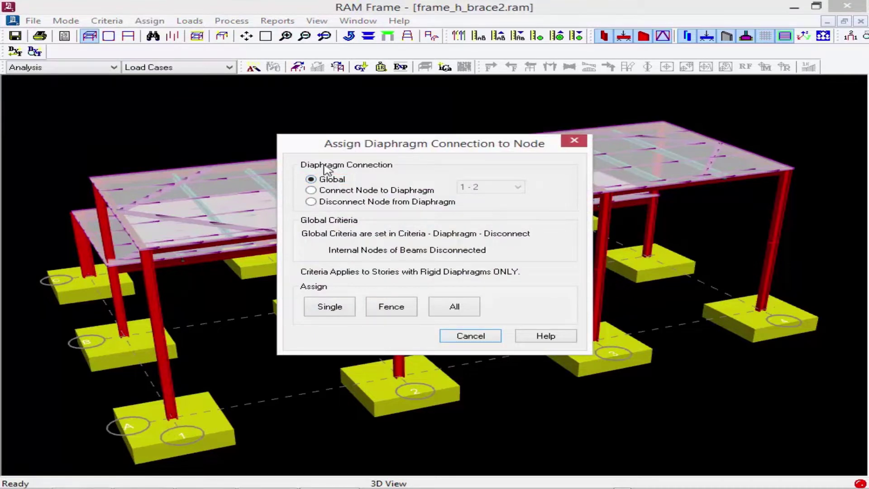
pyautogui.click(352, 194)
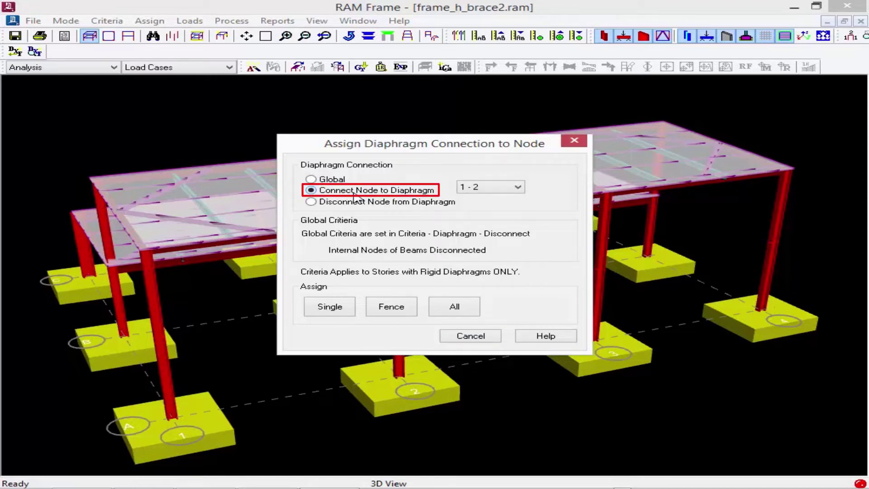
pyautogui.click(481, 190)
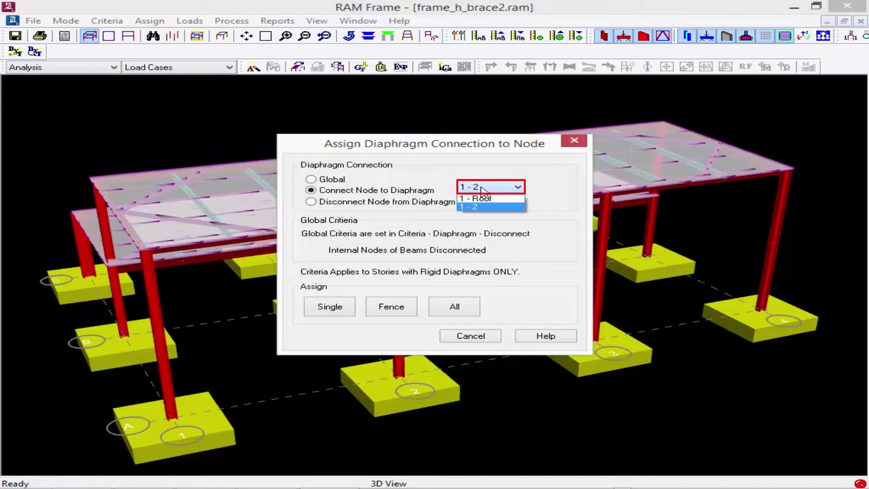
pyautogui.click(483, 199)
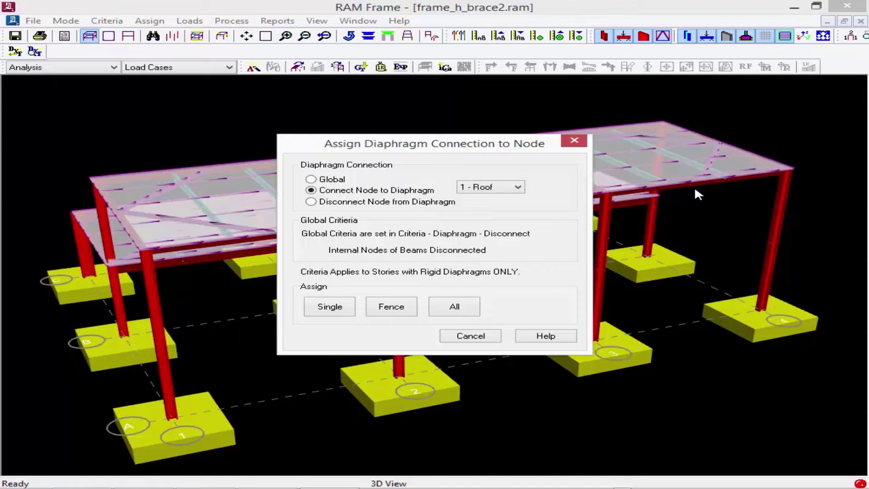
# Step: Keep 1 - Roof, assign by individually picked nodes, and enlarge the node symbols
pyautogui.click(491, 190)
pyautogui.click(491, 190)
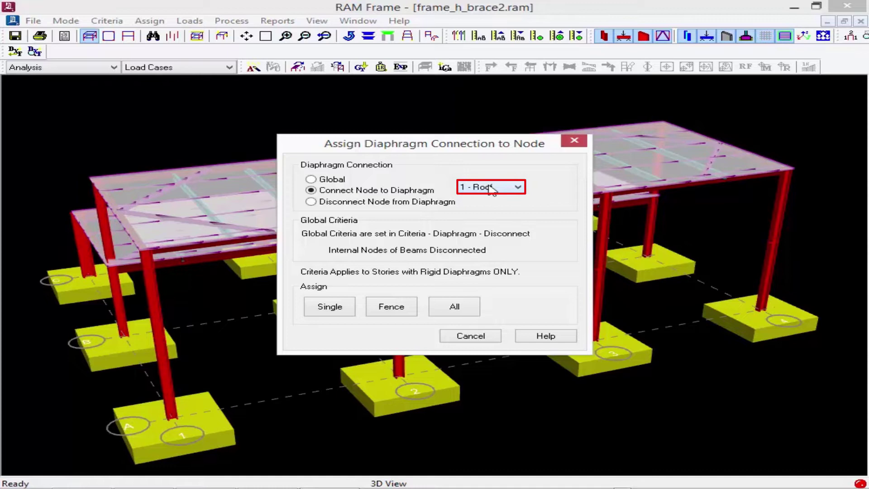
pyautogui.click(336, 307)
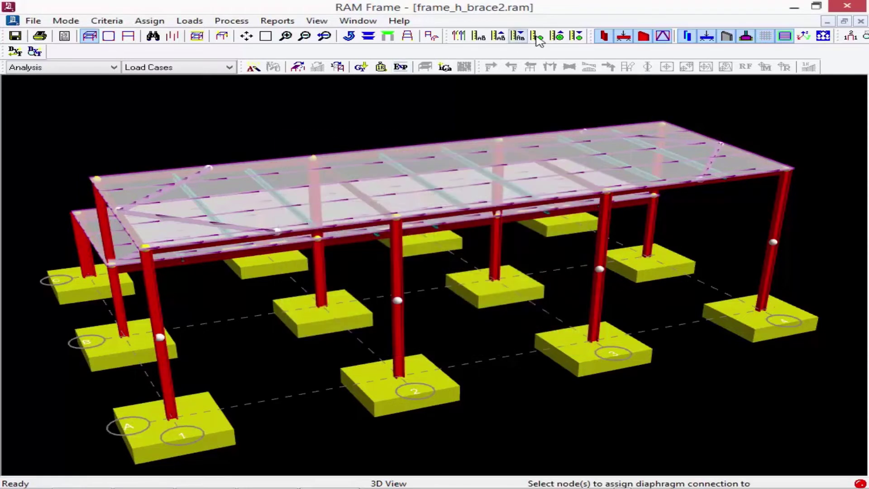
pyautogui.click(558, 36)
pyautogui.click(557, 36)
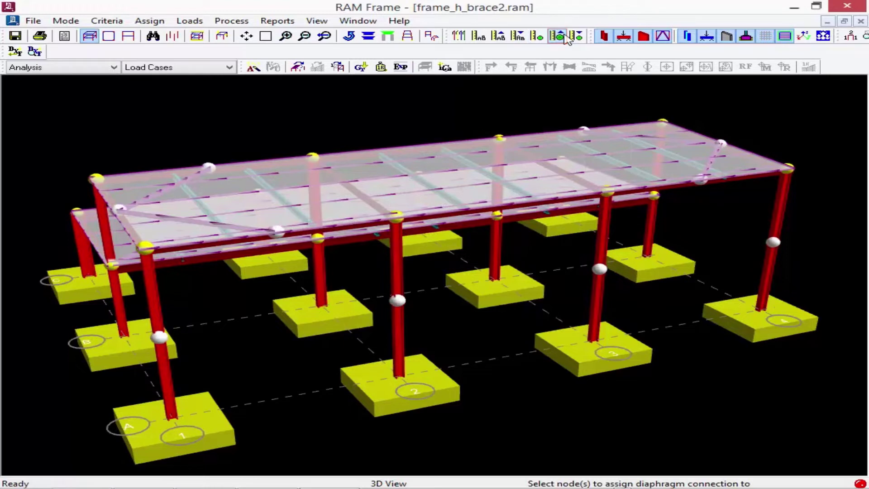
# Step: Connect the six white brace nodes to the roof diaphragm and save the model
pyautogui.click(276, 231)
pyautogui.click(120, 211)
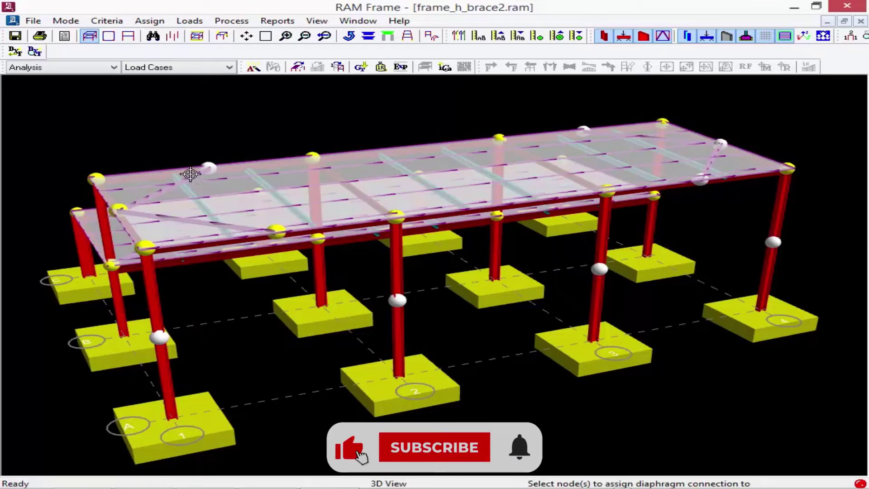
pyautogui.click(209, 168)
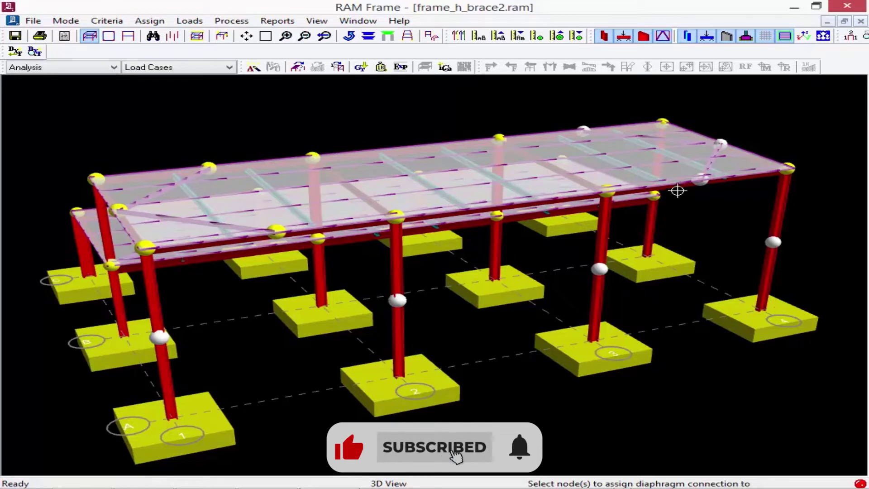
pyautogui.click(701, 179)
pyautogui.click(722, 144)
pyautogui.click(583, 130)
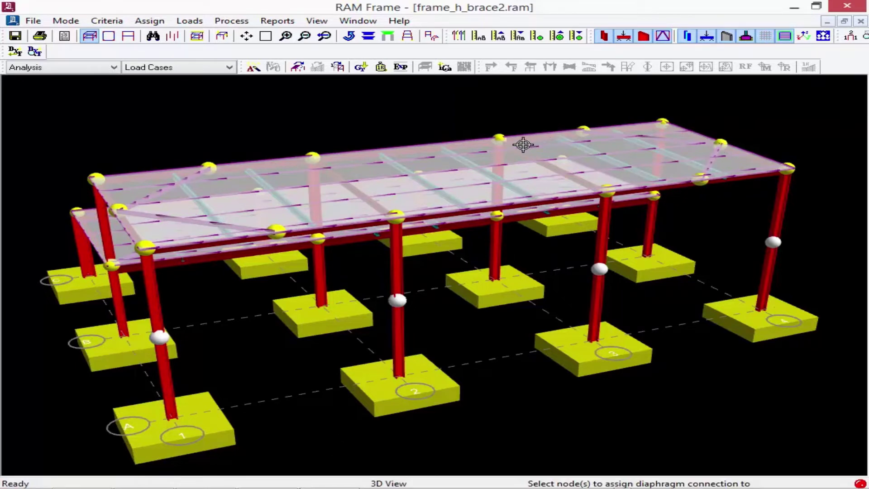
pyautogui.click(16, 36)
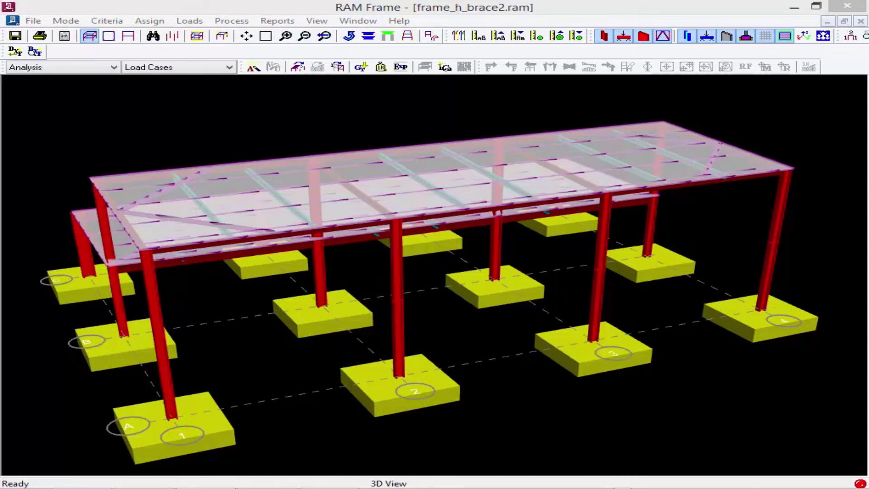
# Step: Analyze the building for all load cases, then dismiss the completion and meshing status windows
pyautogui.click(284, 11)
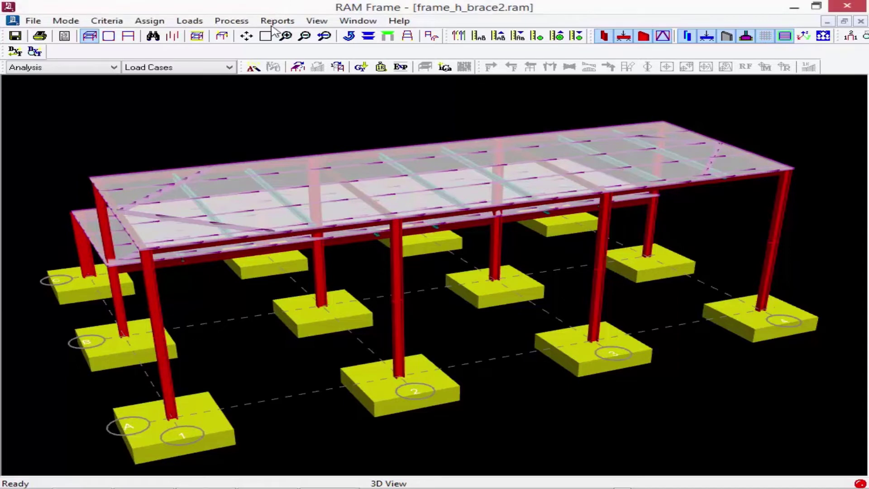
pyautogui.click(251, 68)
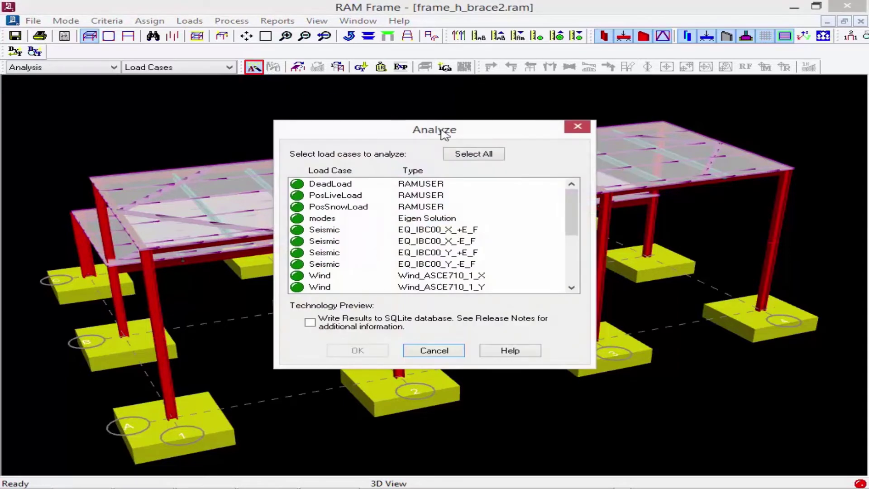
pyautogui.click(480, 155)
pyautogui.click(356, 351)
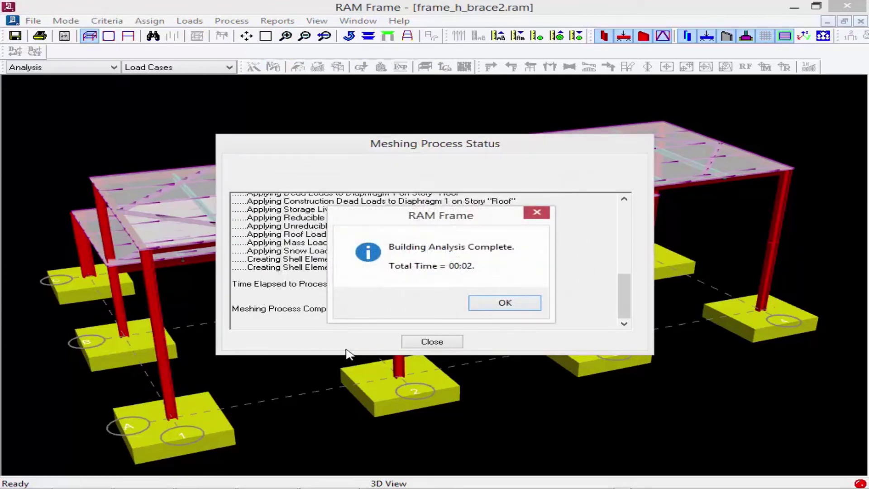
pyautogui.click(498, 306)
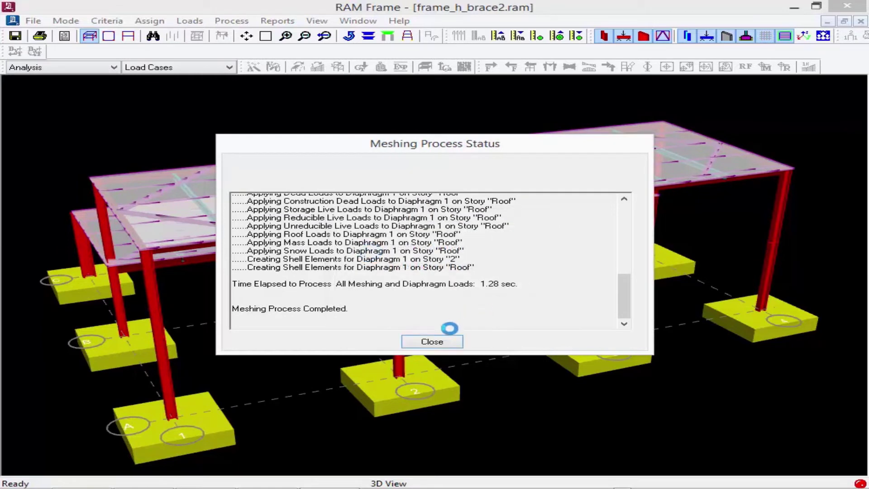
pyautogui.click(444, 341)
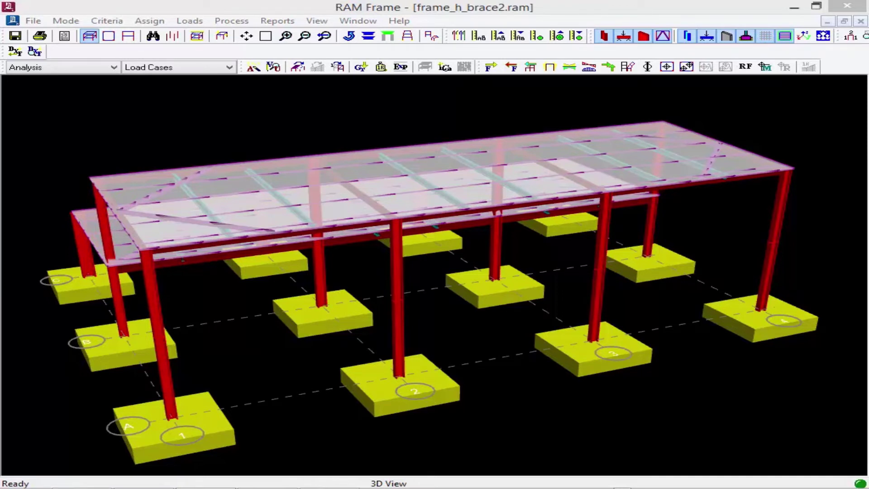
# Step: Turn off slabs/decks, footings and grid lines, then rotate and zoom the 3D view
pyautogui.click(510, 19)
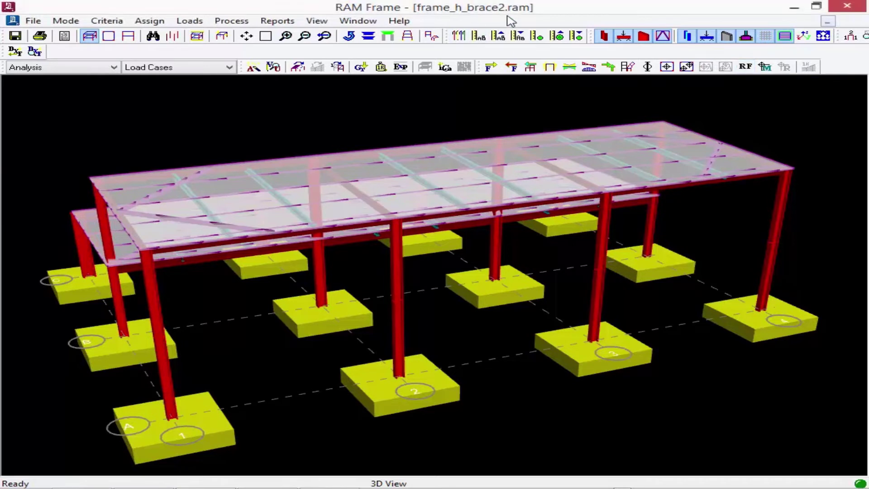
pyautogui.click(790, 37)
pyautogui.click(748, 37)
pyautogui.click(762, 39)
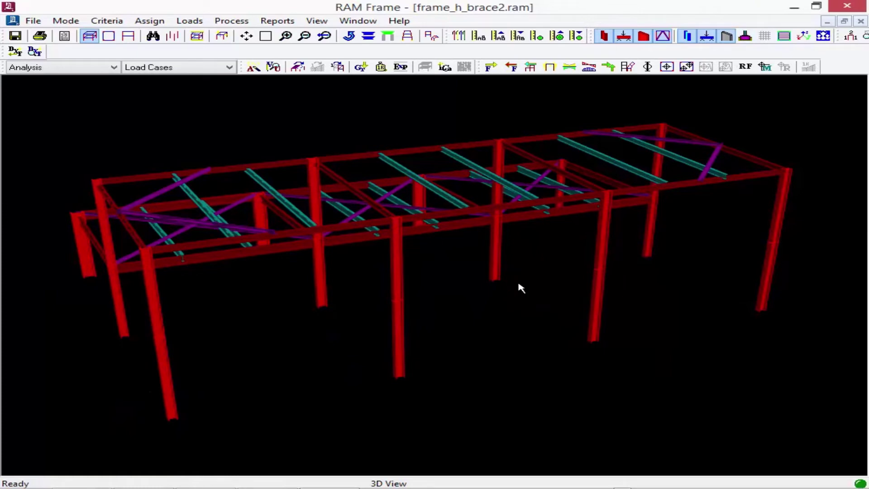
pyautogui.press('Left')
pyautogui.press('Left')
pyautogui.press('Left')
pyautogui.press('Left')
pyautogui.press('Left')
pyautogui.press('Left')
pyautogui.press('Left')
pyautogui.press('Left')
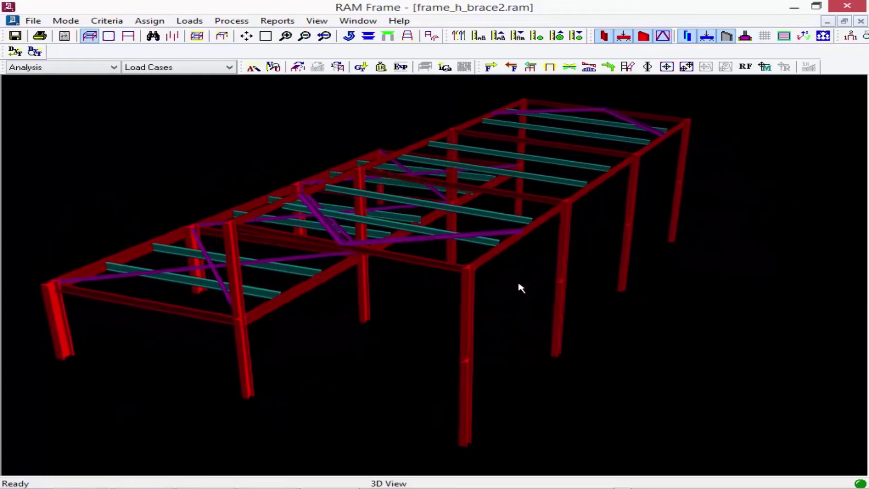
pyautogui.press('Left')
pyautogui.press('Left')
pyautogui.press('Left')
pyautogui.press('Left')
pyautogui.press('Left')
pyautogui.press('Left')
pyautogui.press('Left')
pyautogui.press('Left')
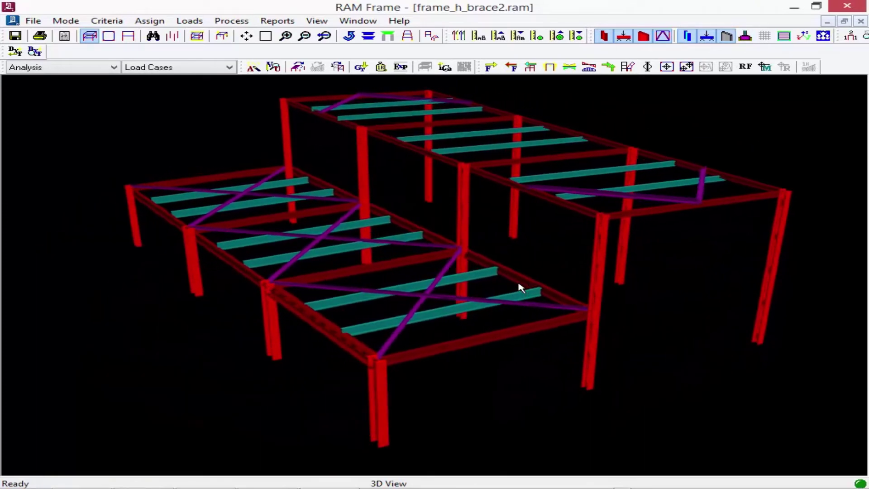
pyautogui.press('Up')
pyautogui.press('Up')
pyautogui.press('Up')
pyautogui.press('Up')
pyautogui.press('Up')
pyautogui.press('Up')
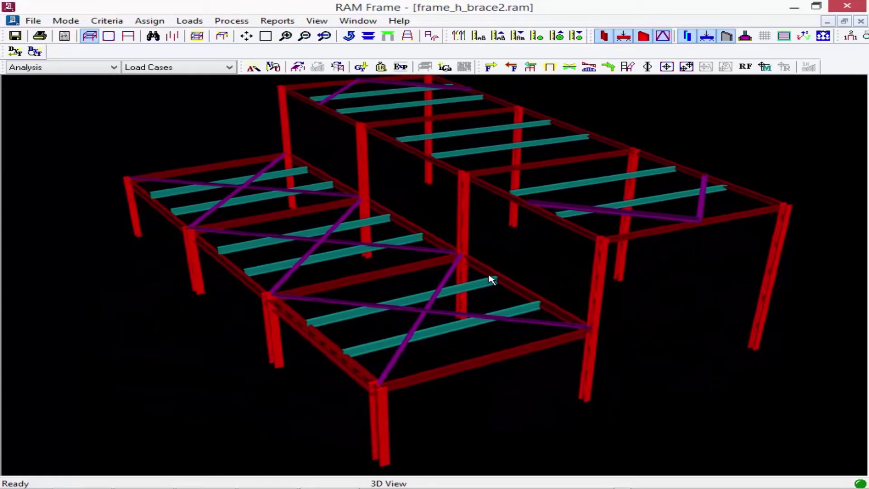
pyautogui.scroll(-1, 491, 279)
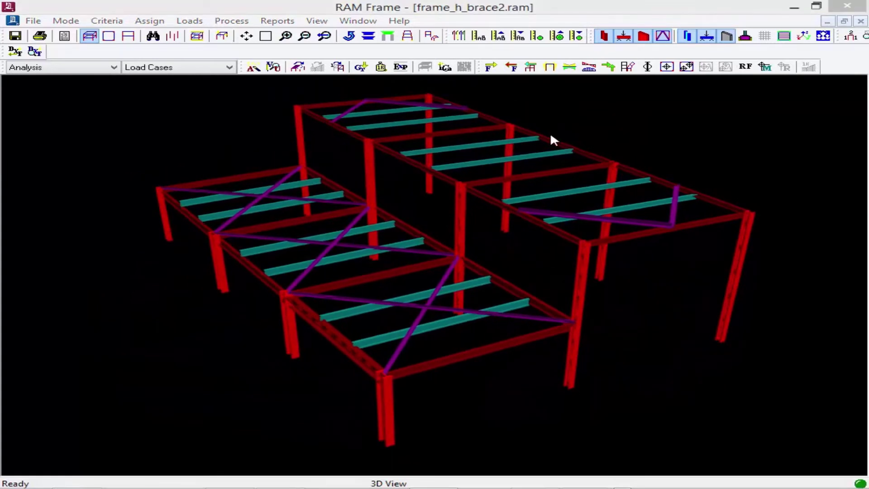
pyautogui.click(430, 9)
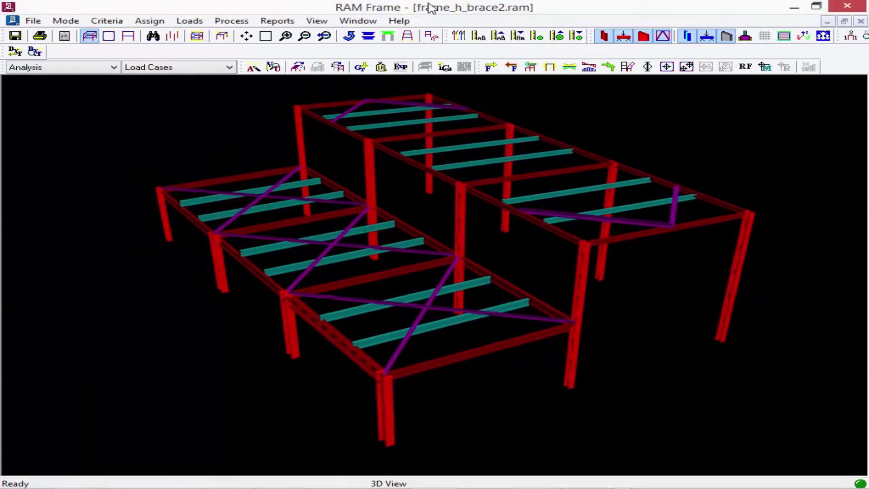
# Step: Display Wind_ASCE710_1_Y axial force diagrams with values on the beams and braces
pyautogui.click(548, 68)
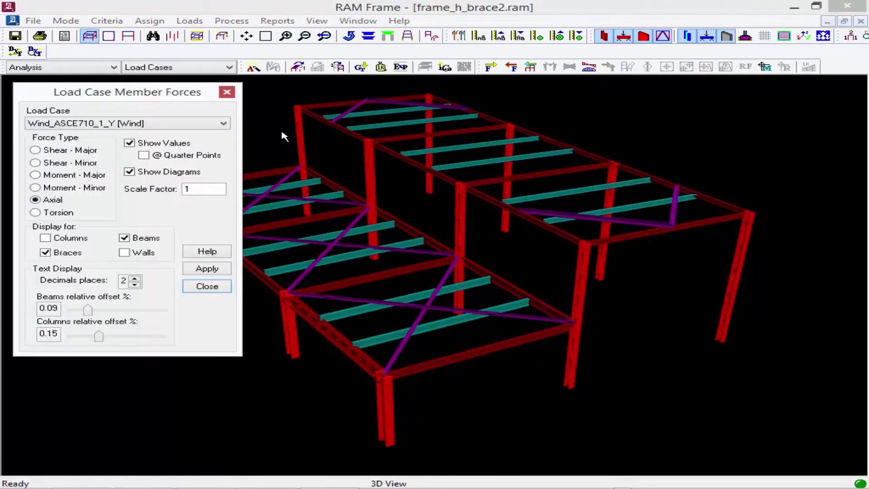
pyautogui.click(127, 126)
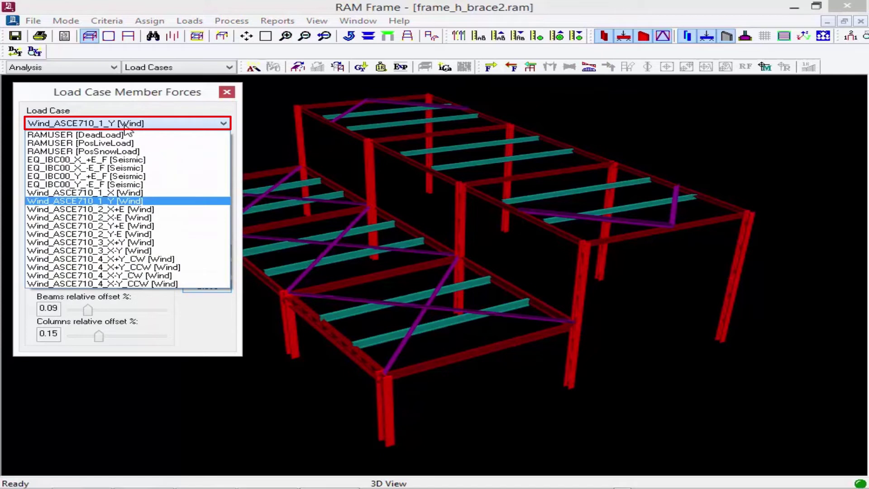
pyautogui.click(125, 126)
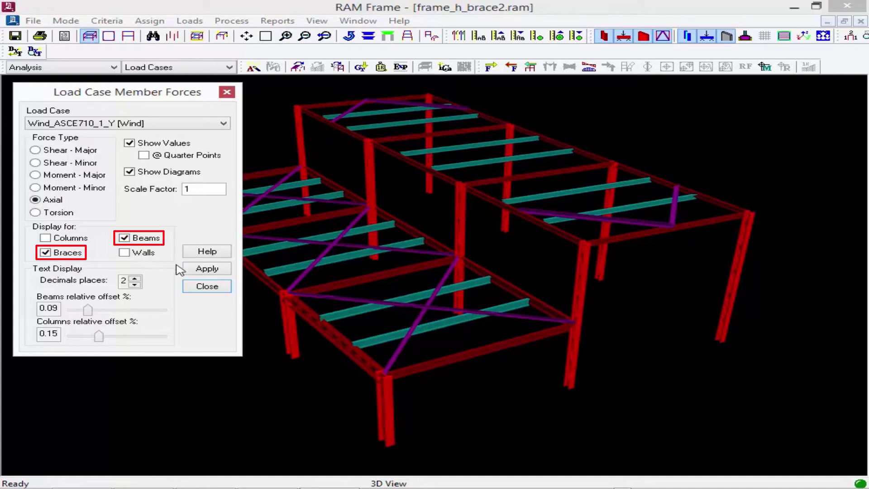
pyautogui.click(195, 272)
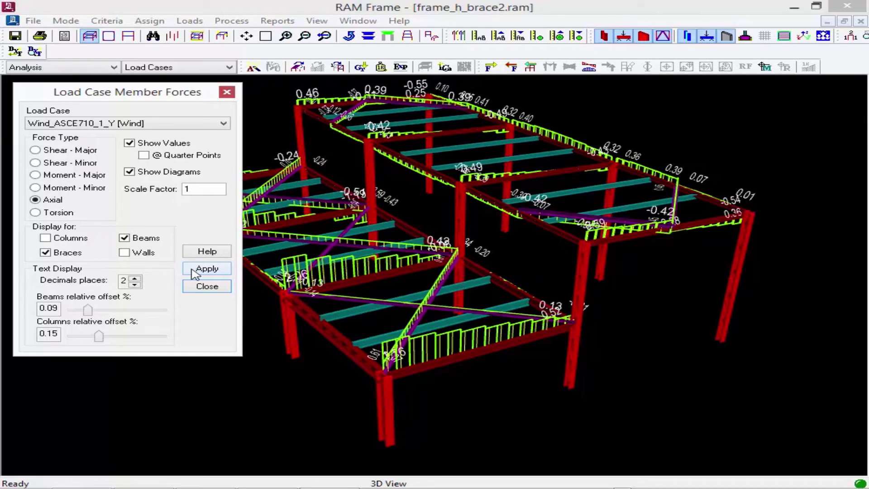
pyautogui.click(195, 271)
pyautogui.click(194, 271)
# Step: Close Load Case Member Forces and clear the axial force diagrams from the view
pyautogui.click(207, 287)
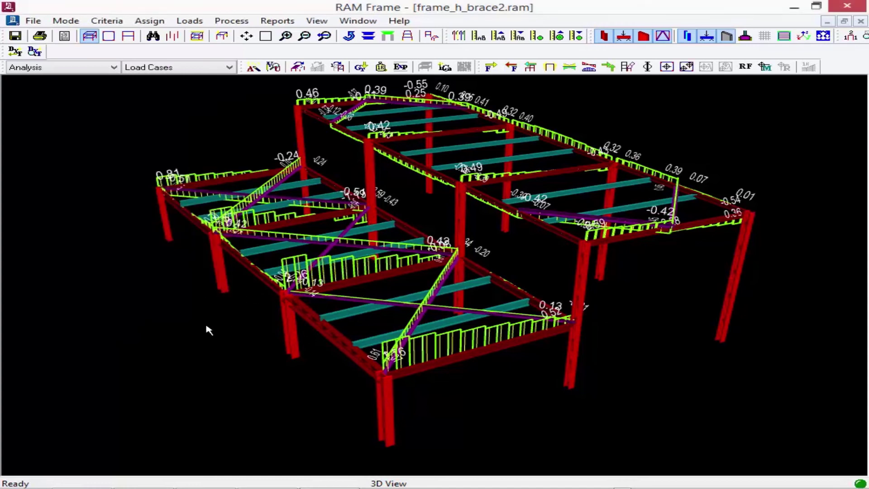
pyautogui.click(430, 36)
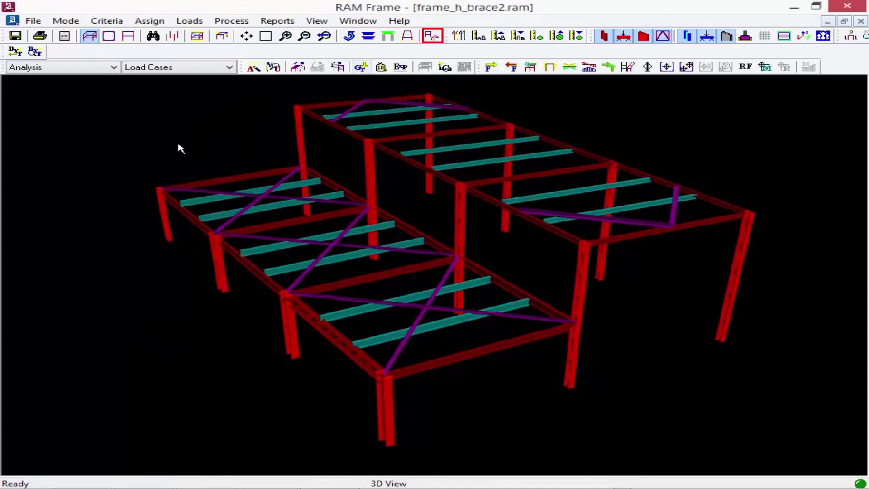